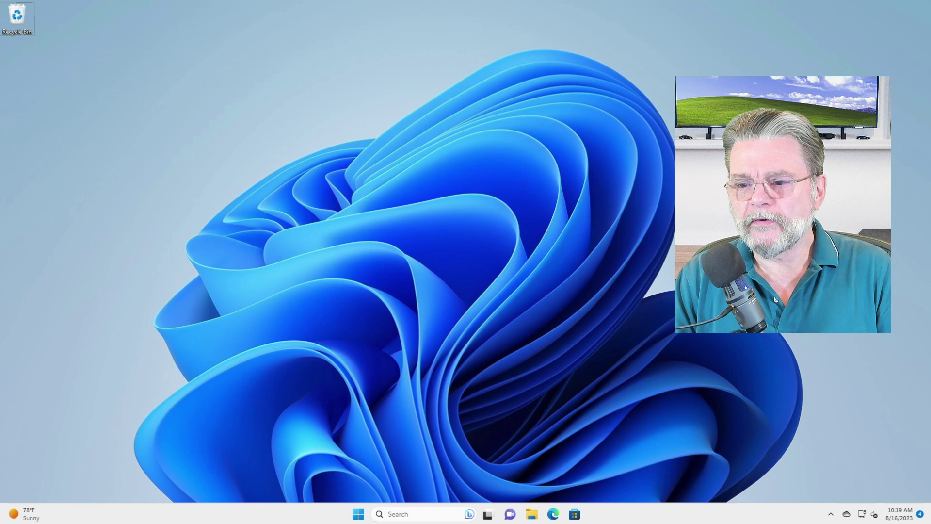
Step: Launch Notepad from its pinned Start menu tile to get a blank Untitled document
{"action": "left_click", "coordinate": [358, 514]}
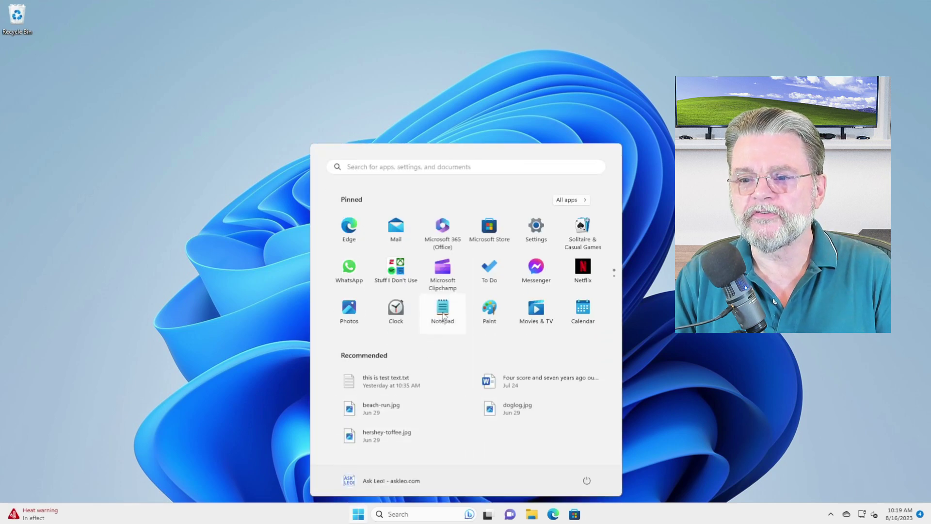
{"action": "left_click", "coordinate": [443, 310]}
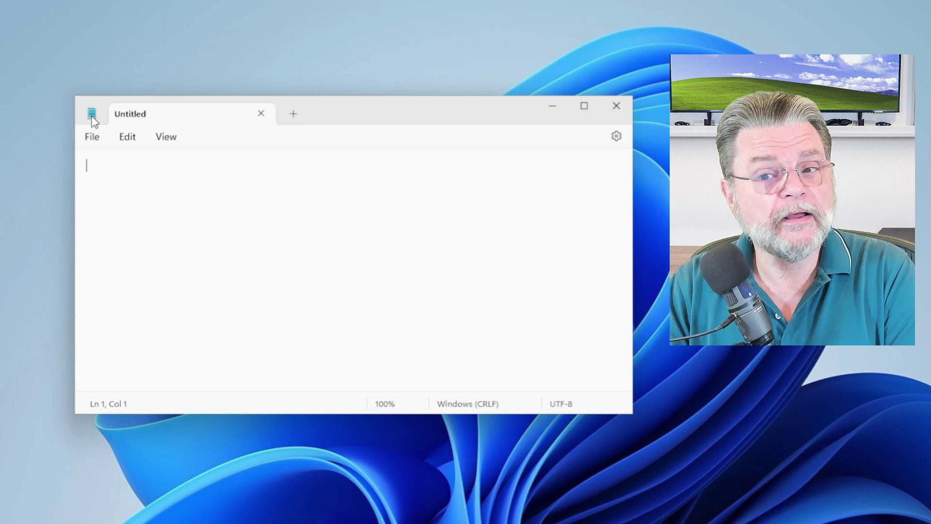
{"action": "left_click", "coordinate": [92, 117]}
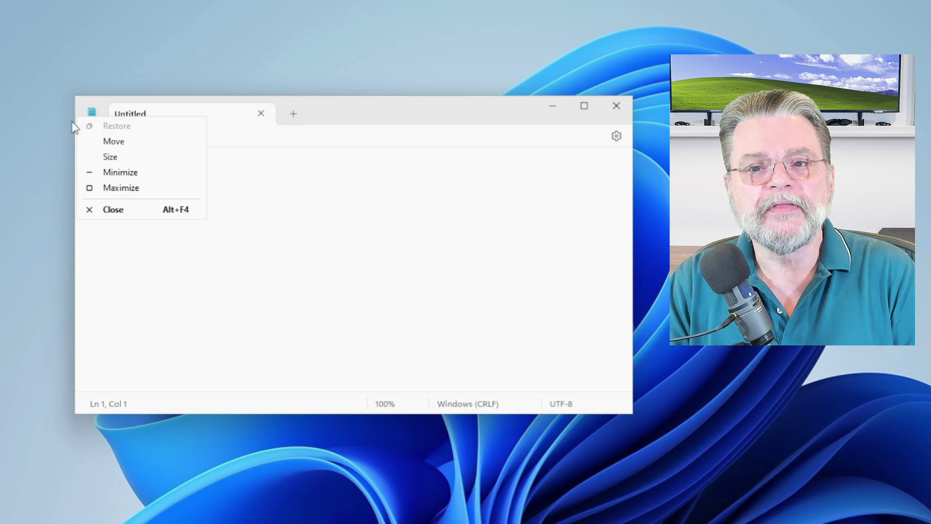
{"action": "left_click", "coordinate": [90, 112]}
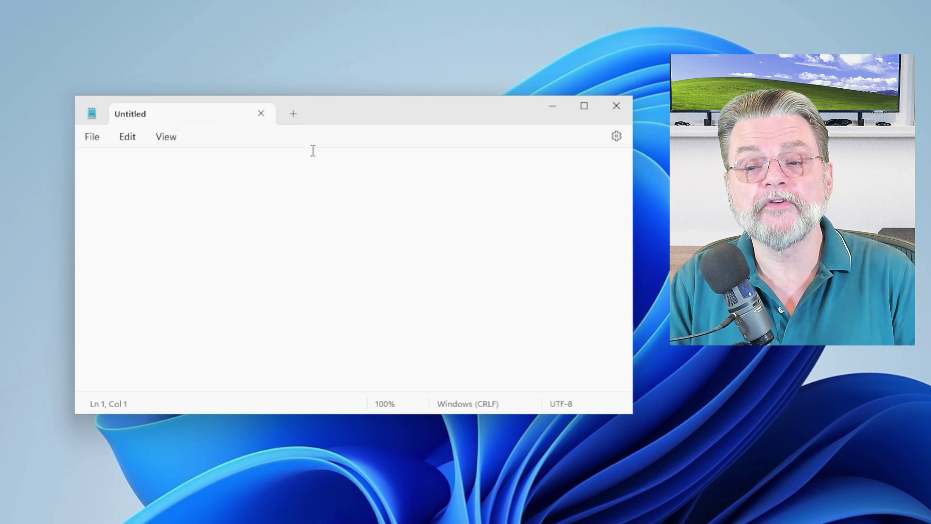
Step: Add a second Untitled tab with +, then switch back and forth between the two tabs
{"action": "left_click", "coordinate": [292, 115]}
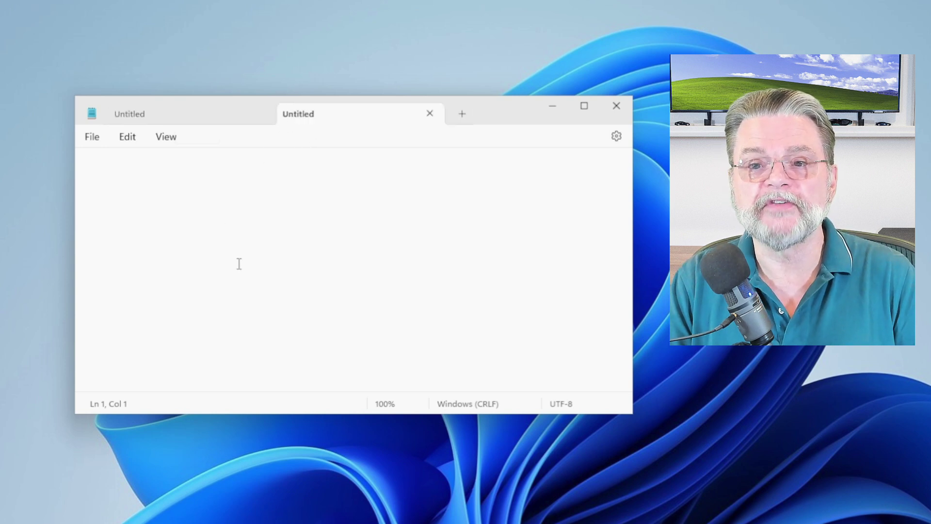
{"action": "left_click", "coordinate": [210, 114]}
{"action": "left_click", "coordinate": [357, 119]}
{"action": "left_click", "coordinate": [209, 114]}
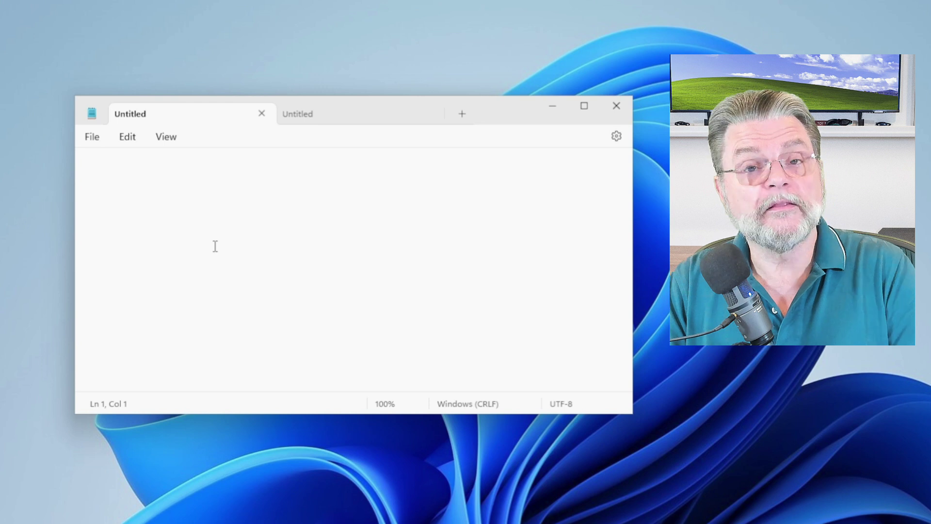
{"action": "left_click", "coordinate": [321, 113]}
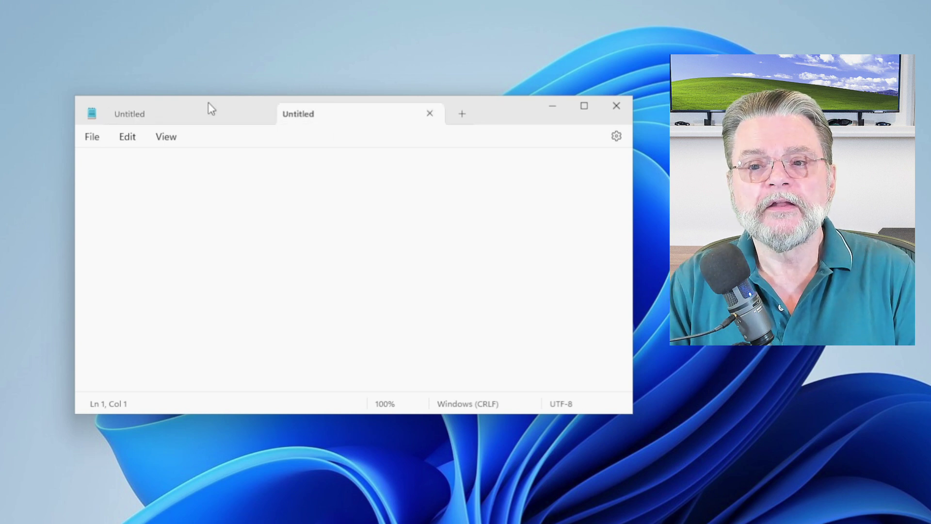
{"action": "left_click", "coordinate": [231, 121]}
{"action": "left_click", "coordinate": [348, 120]}
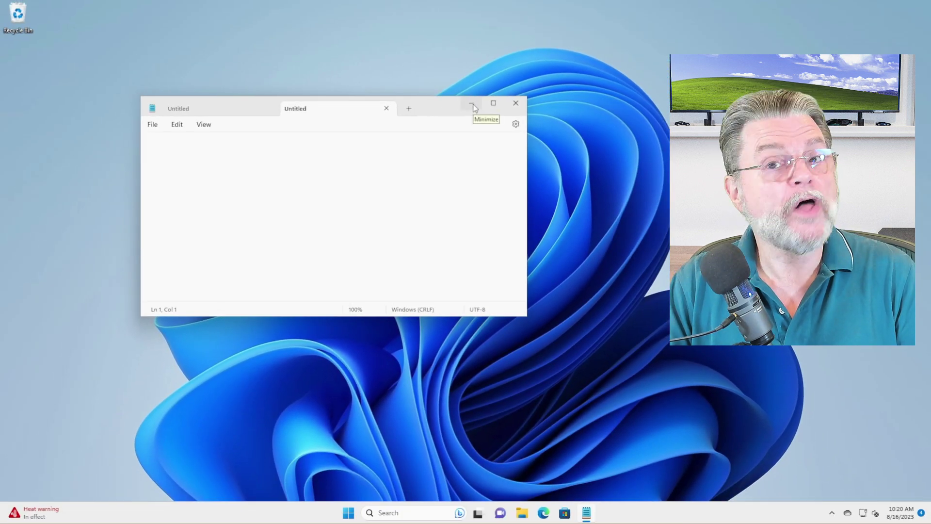
{"action": "left_click", "coordinate": [472, 105]}
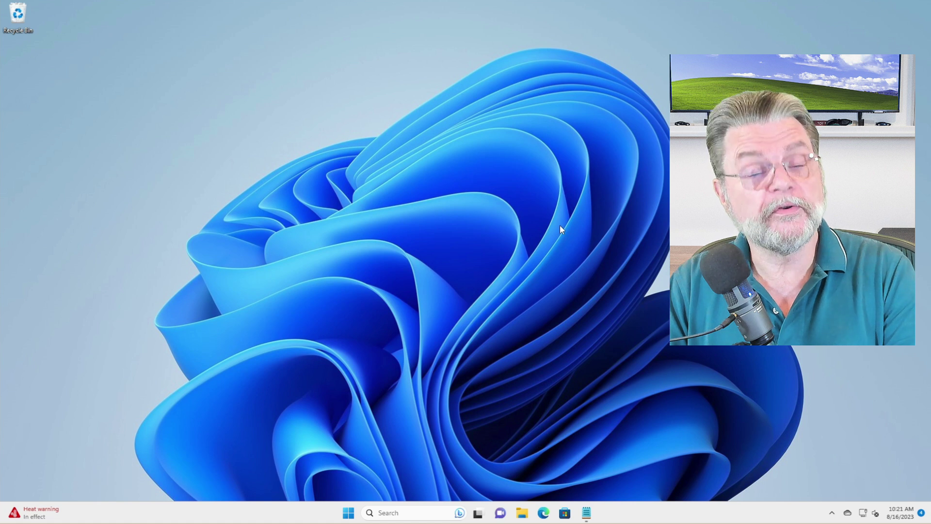
{"action": "left_click", "coordinate": [587, 514]}
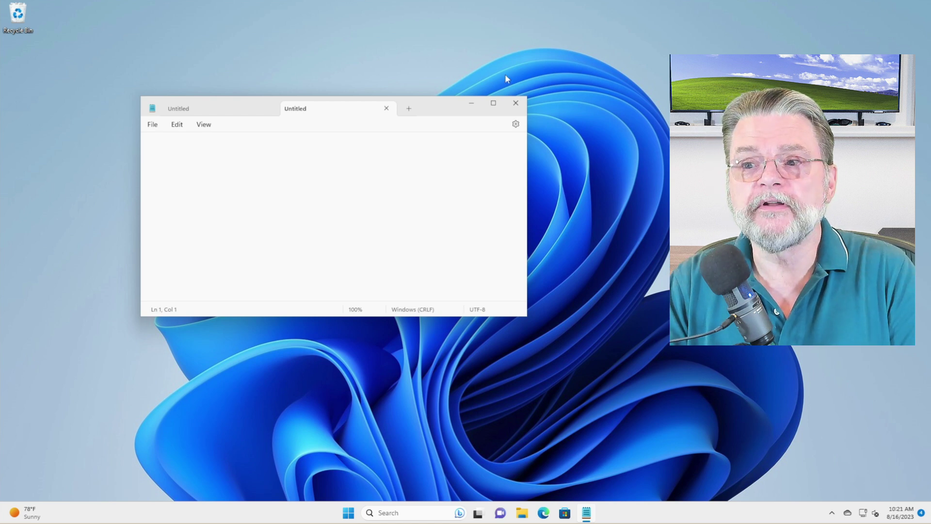
{"action": "left_click", "coordinate": [493, 103]}
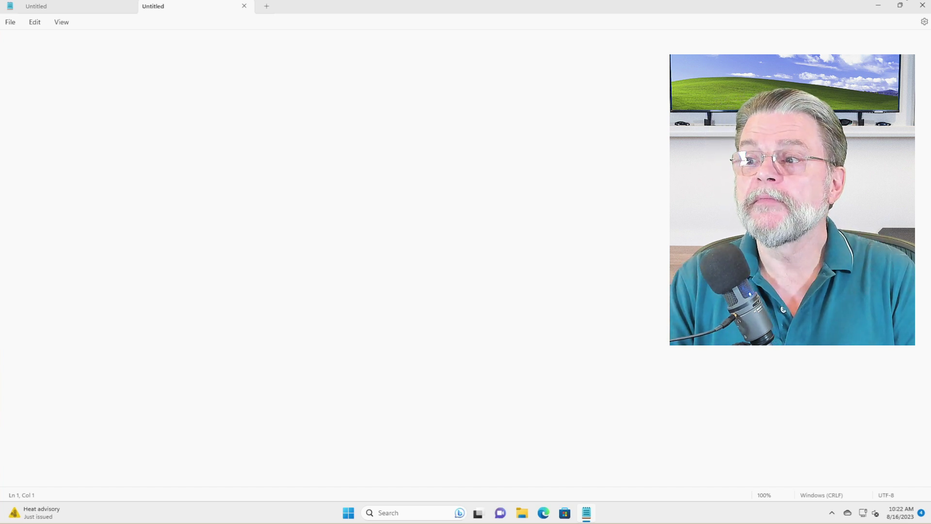
{"action": "left_click", "coordinate": [900, 5]}
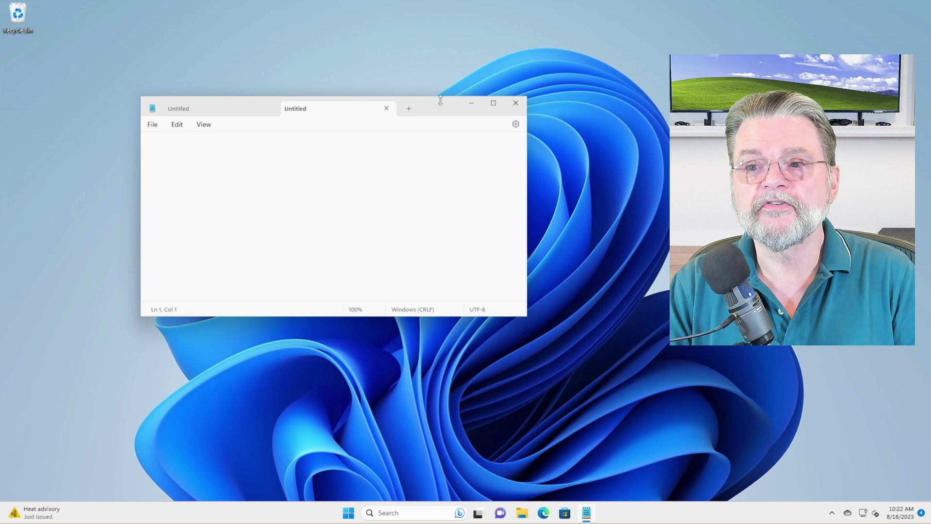
Step: Drag the Notepad window down to the screen bottom, then maximize it to full screen
{"action": "left_click_drag", "start_coordinate": [430, 105], "coordinate": [429, 407]}
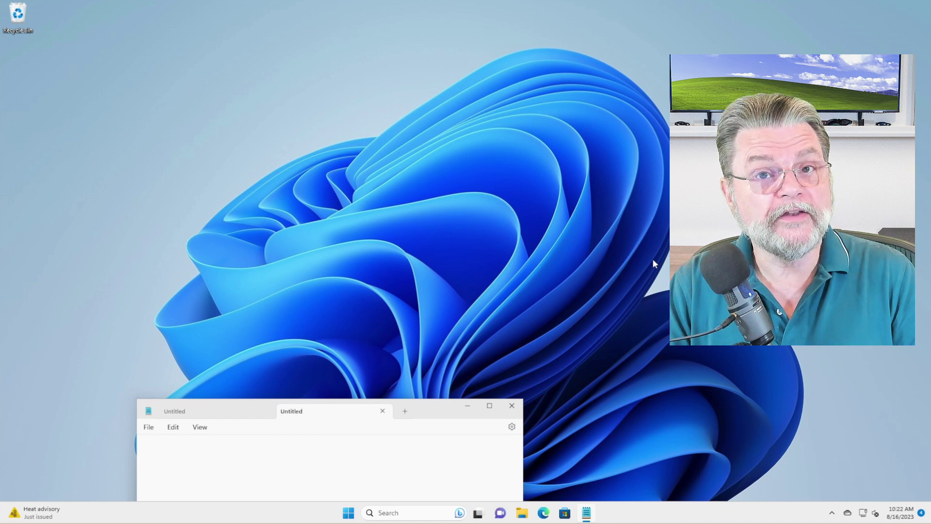
{"action": "left_click", "coordinate": [490, 406]}
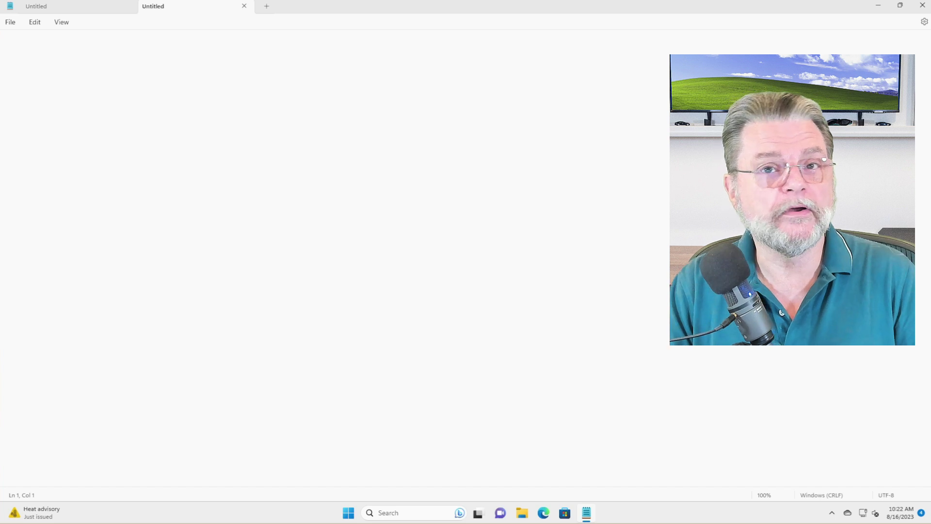
Step: Restore the window to normal size and move it back up to mid-screen
{"action": "left_click", "coordinate": [900, 5]}
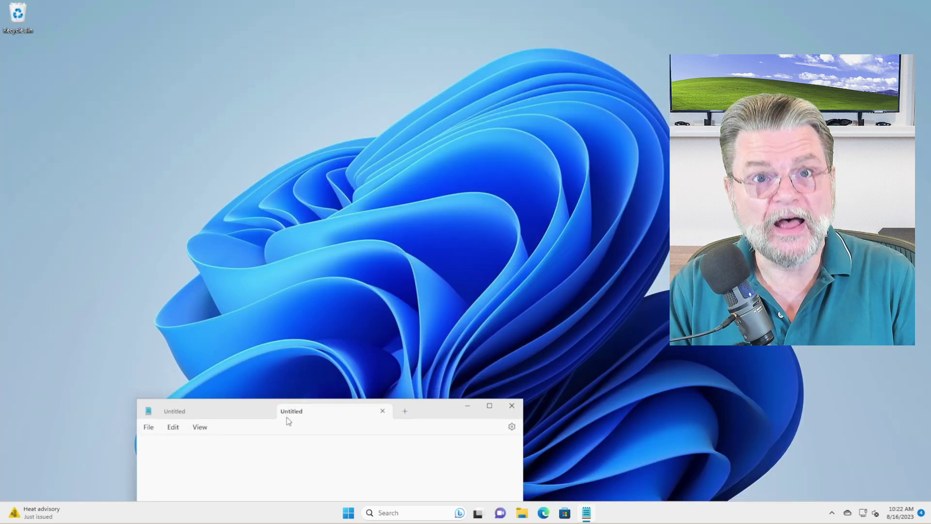
{"action": "left_click_drag", "start_coordinate": [425, 413], "coordinate": [390, 144]}
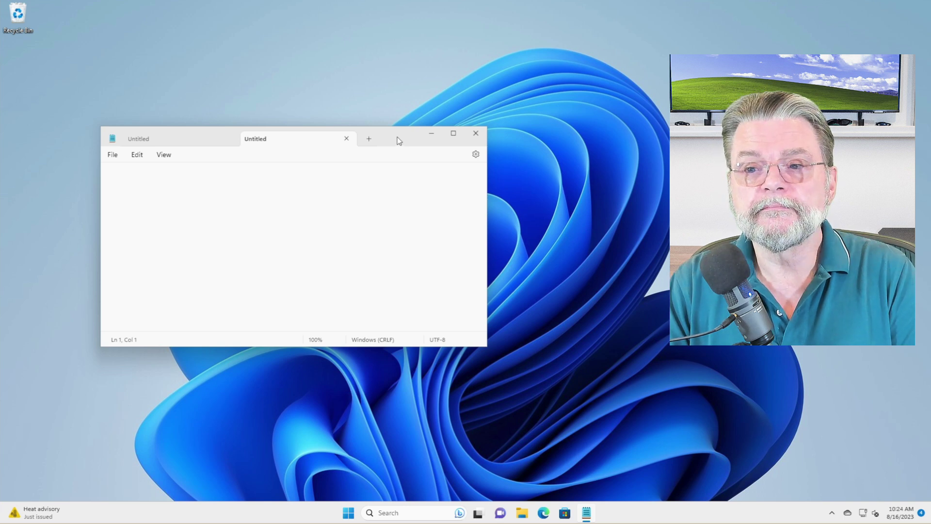
{"action": "double_click", "coordinate": [397, 141]}
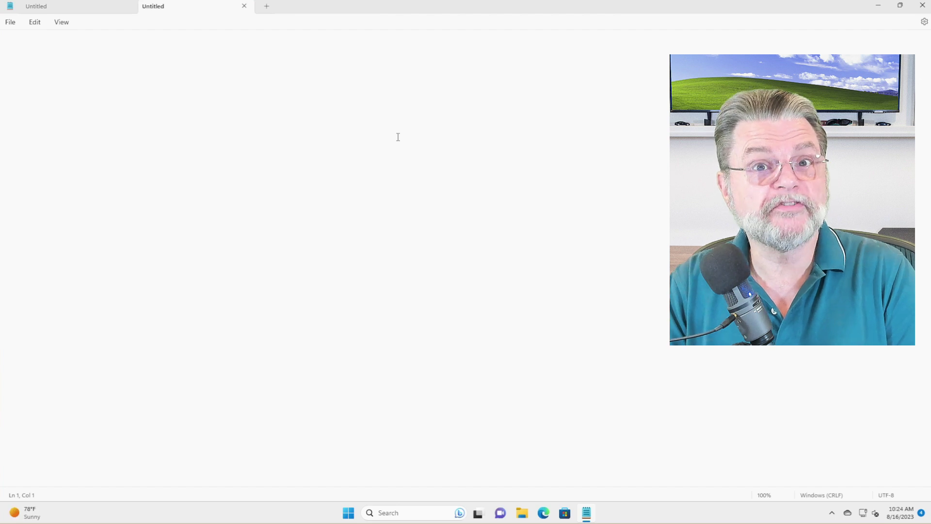
{"action": "double_click", "coordinate": [579, 8]}
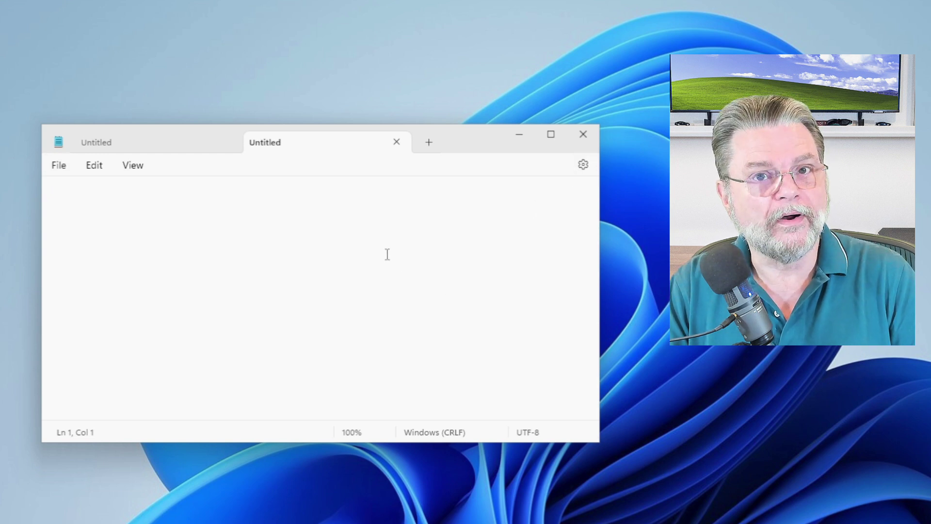
{"action": "left_click", "coordinate": [62, 170]}
{"action": "mouse_move", "coordinate": [143, 173]}
{"action": "mouse_move", "coordinate": [58, 168]}
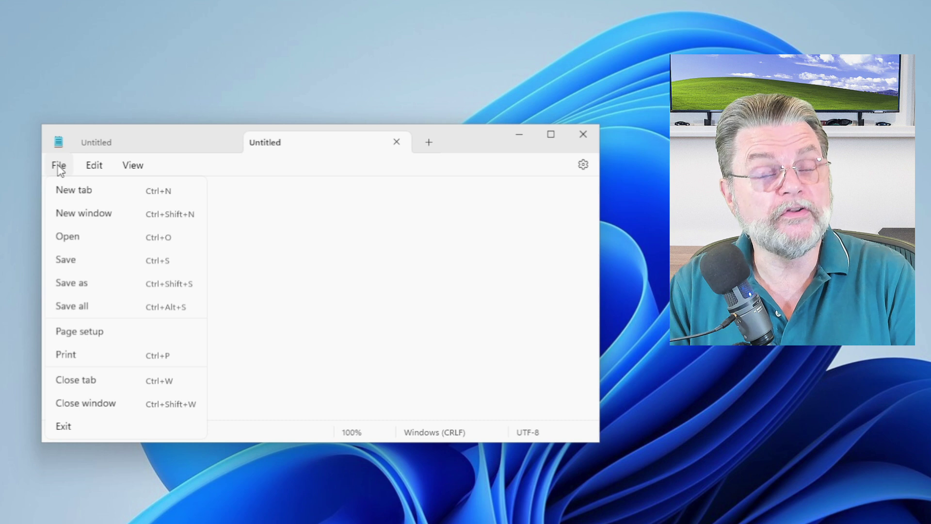
{"action": "left_click", "coordinate": [344, 170]}
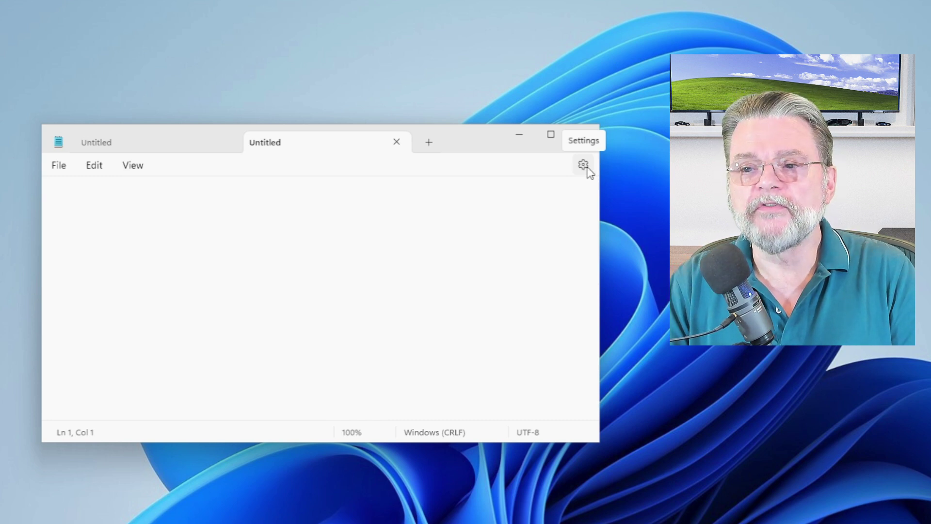
{"action": "left_click", "coordinate": [584, 167]}
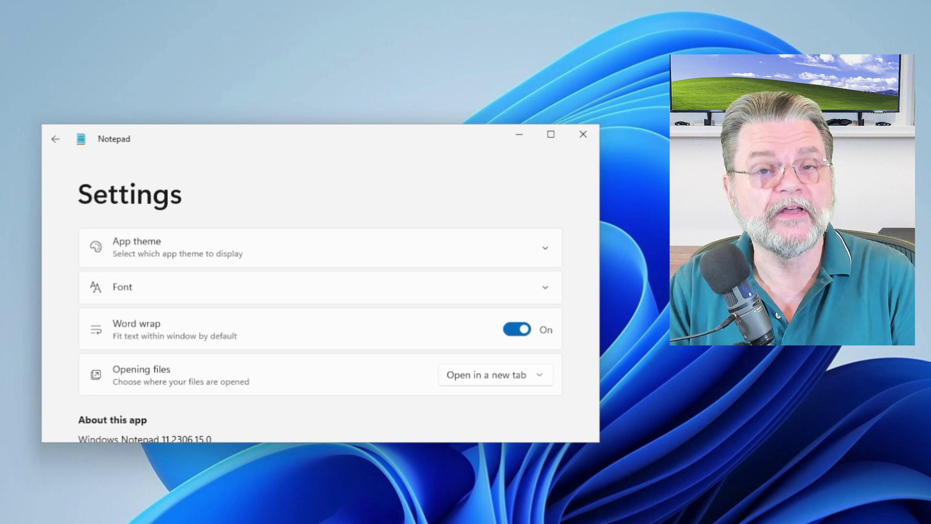
{"action": "left_click", "coordinate": [56, 138]}
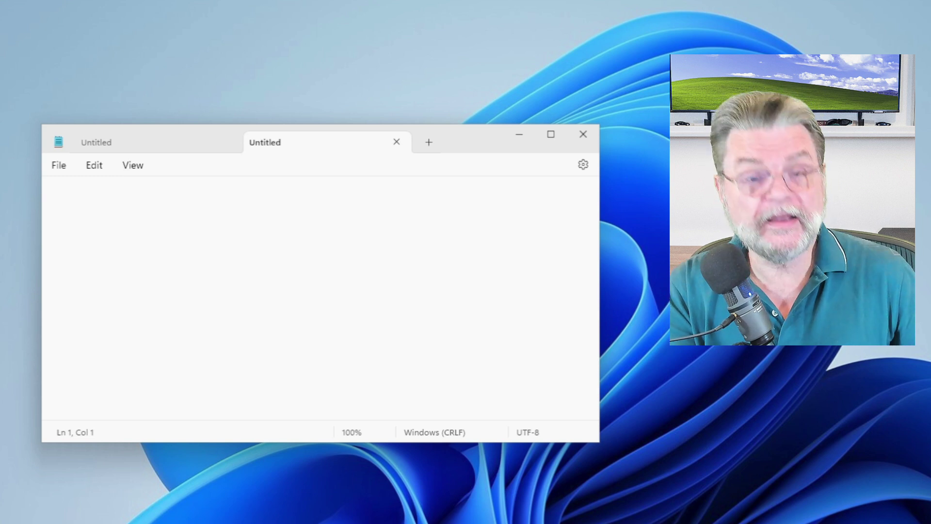
{"action": "type", "text": "a"}
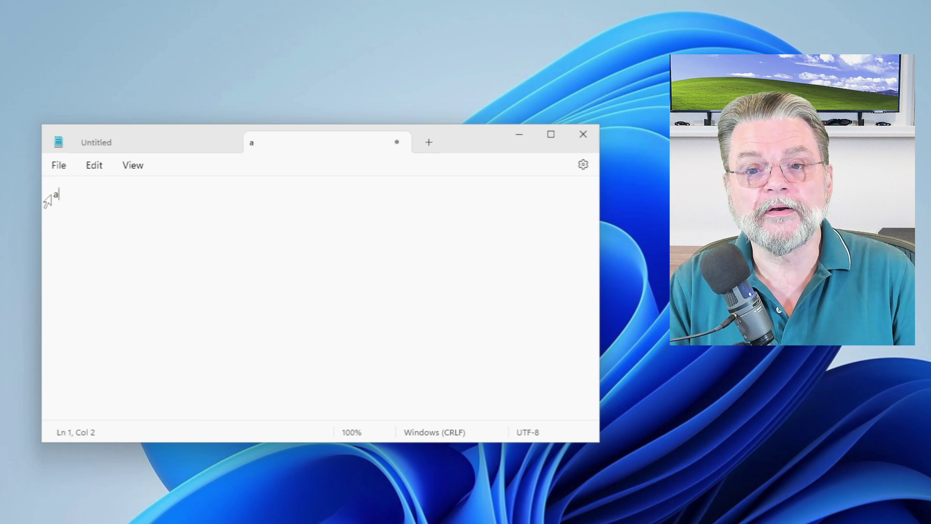
{"action": "key", "text": "Home"}
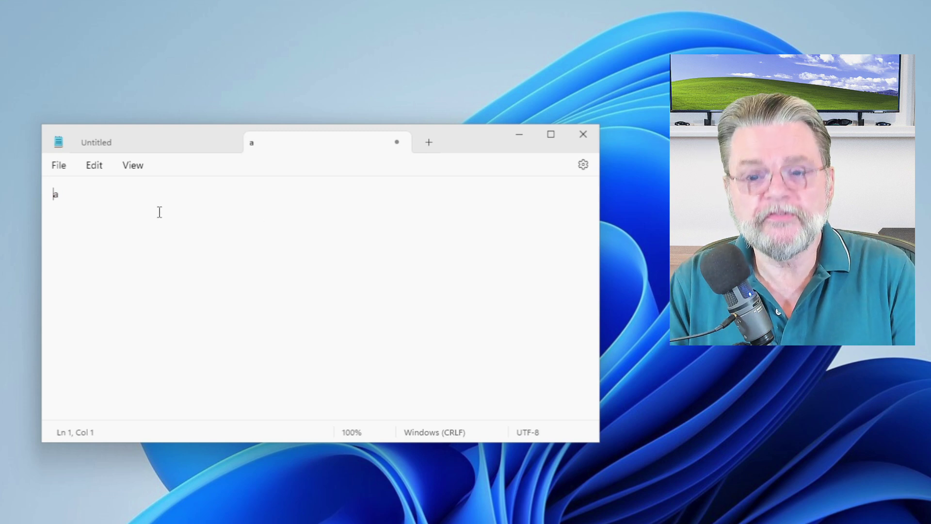
{"action": "key", "text": "Delete"}
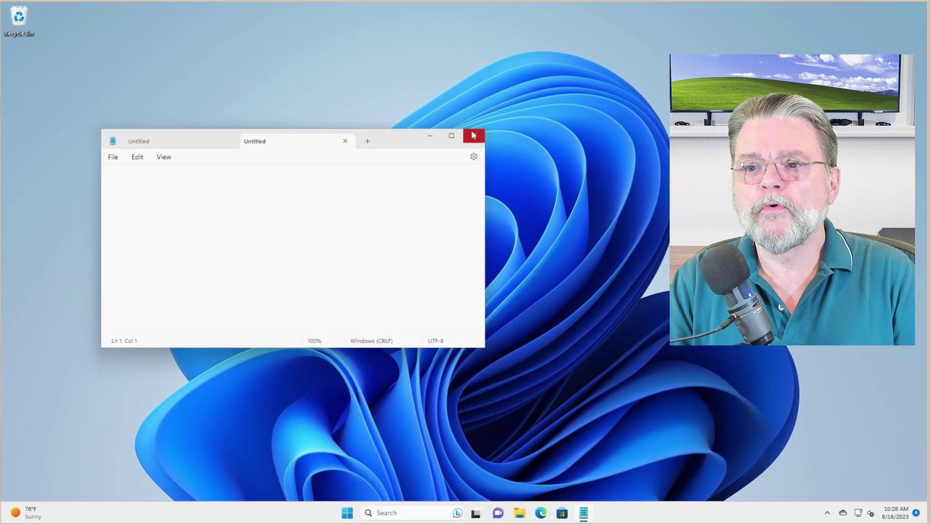
Step: Close Notepad, launch Word by searching 'word', and create a blank document
{"action": "left_click", "coordinate": [522, 135]}
{"action": "key", "text": "super"}
{"action": "type", "text": "word"}
{"action": "key", "text": "Return"}
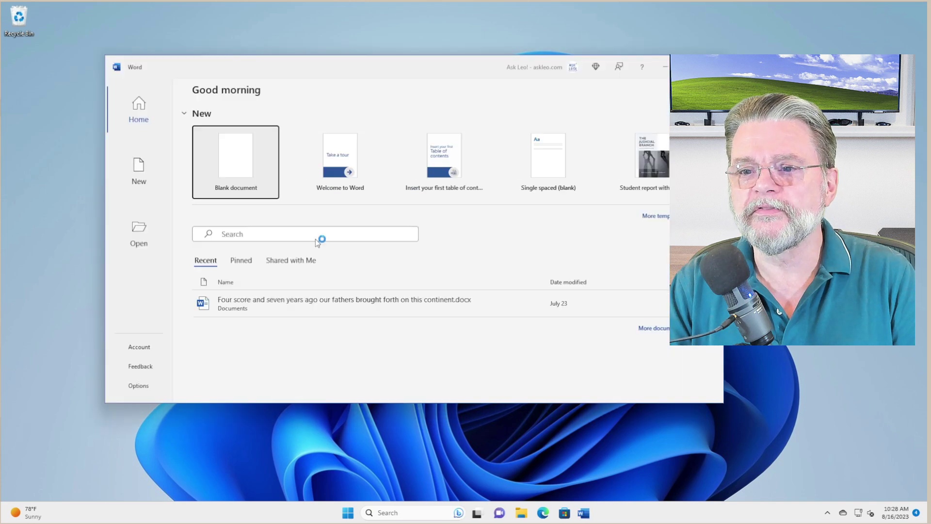
{"action": "left_click", "coordinate": [246, 169]}
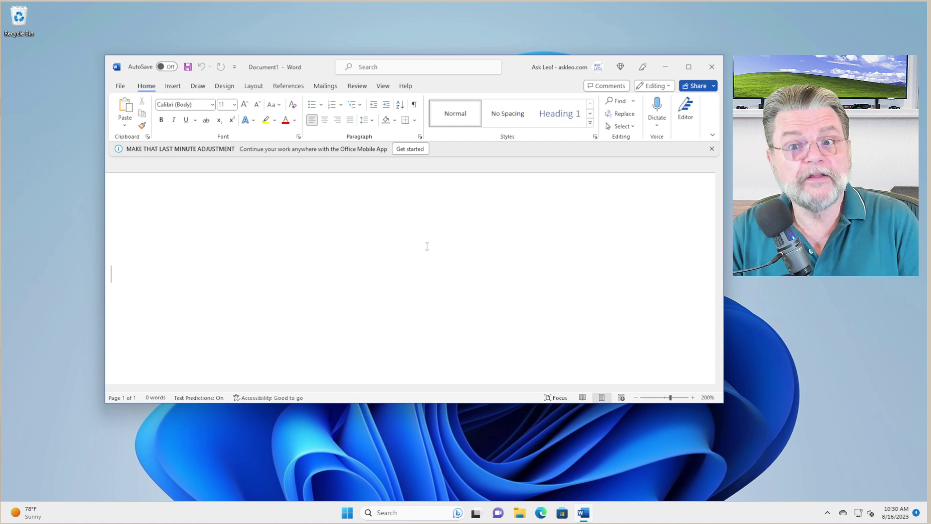
{"action": "left_click", "coordinate": [171, 87]}
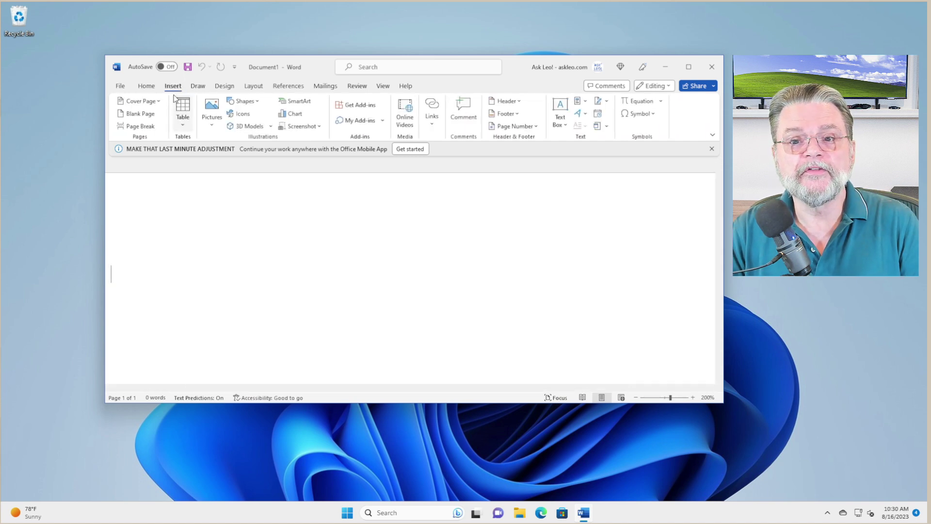
{"action": "left_click", "coordinate": [198, 86]}
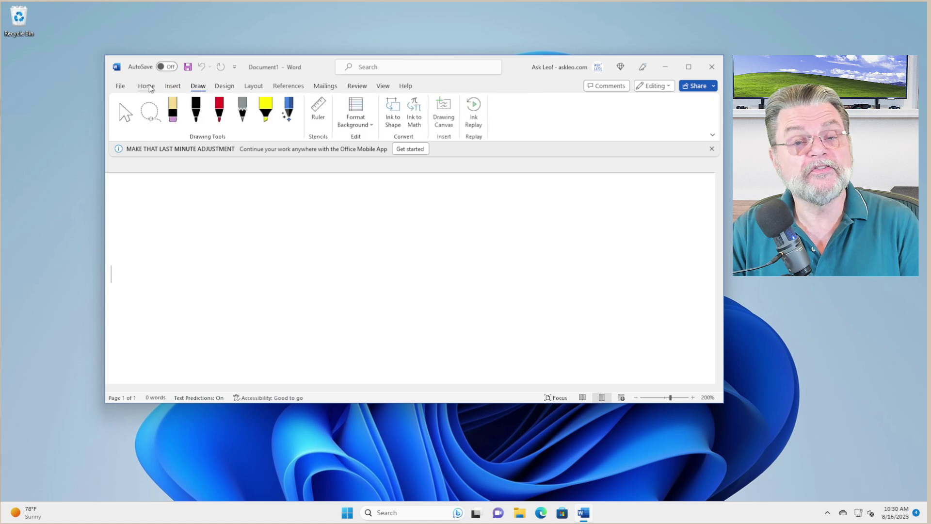
{"action": "left_click", "coordinate": [147, 86]}
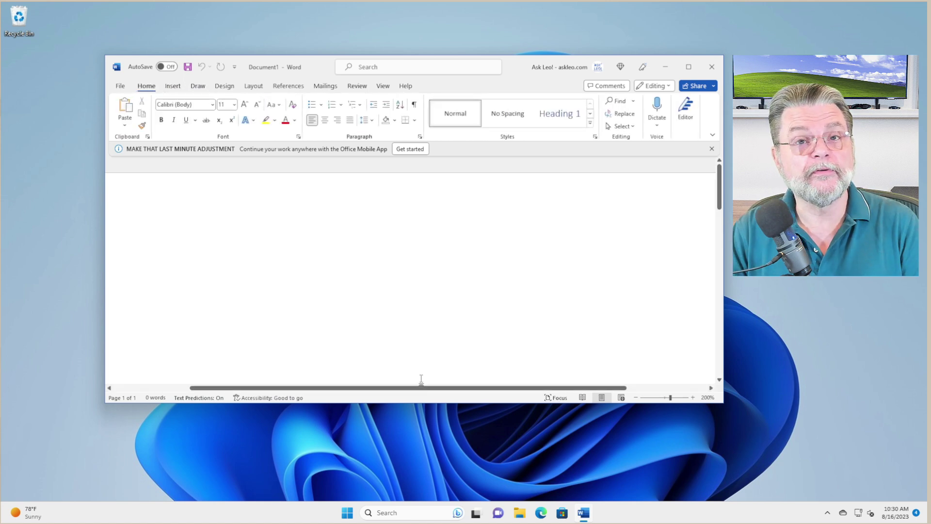